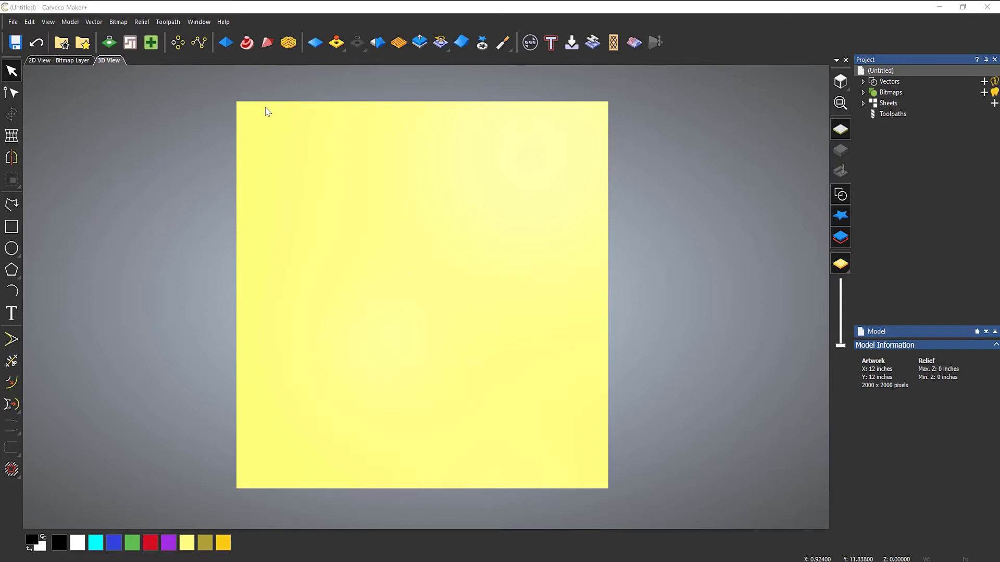
# - Draw a wide rectangle left of the model's centre and start Relief Spin, dismissing the open-vector warning
pyautogui.click(12, 226)
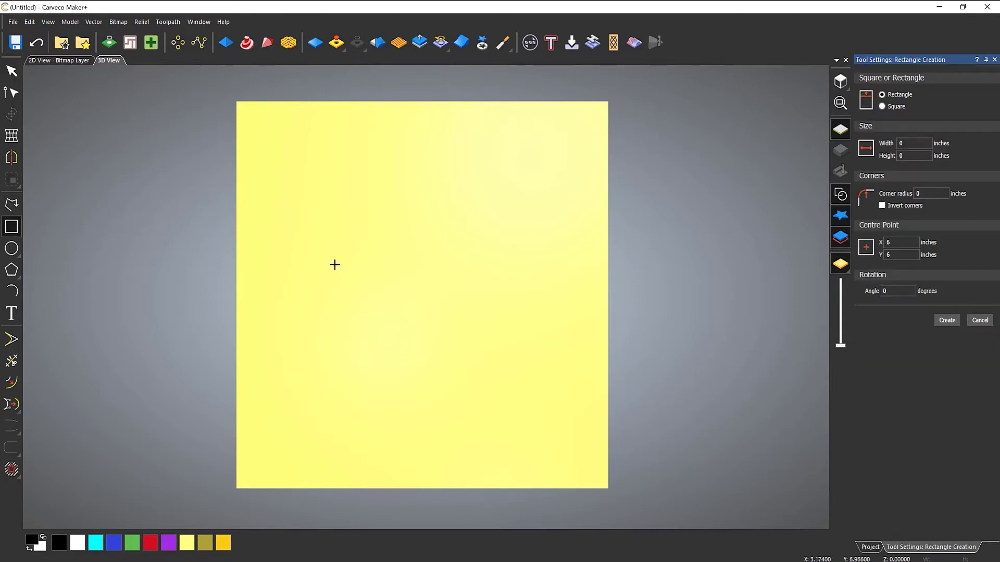
pyautogui.moveTo(335, 259); pyautogui.dragTo(536, 311)
pyautogui.press('Escape')
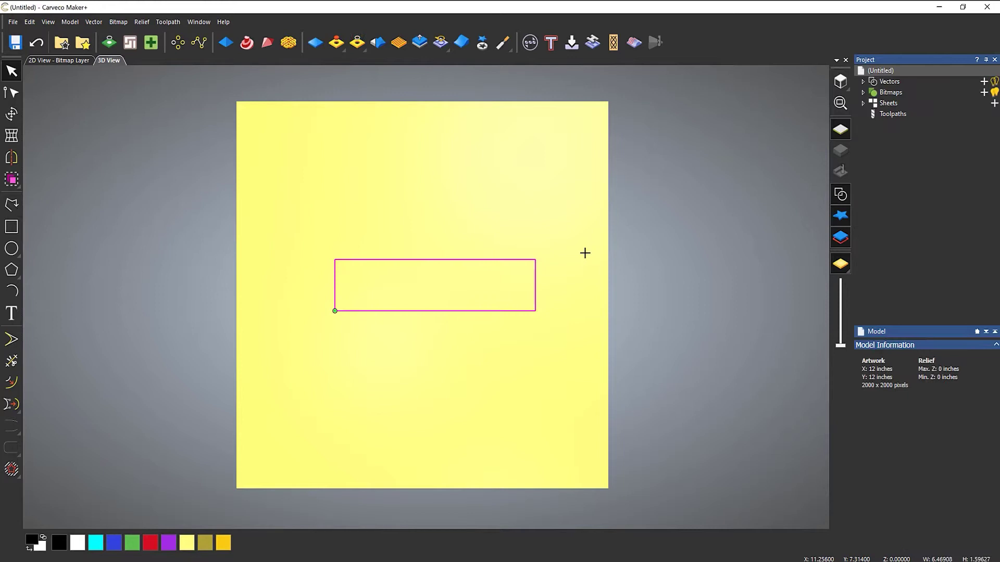
pyautogui.click(248, 44)
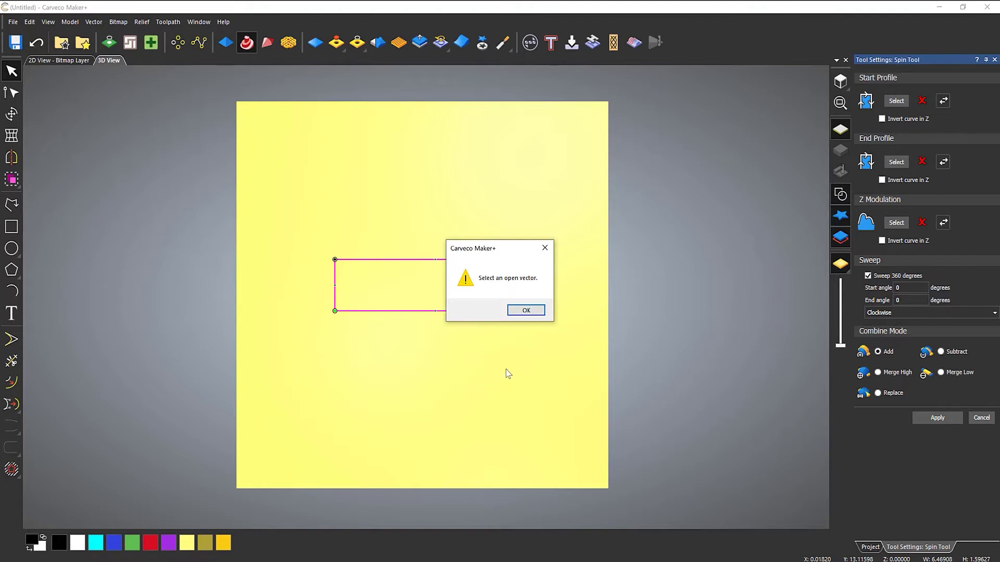
pyautogui.click(526, 309)
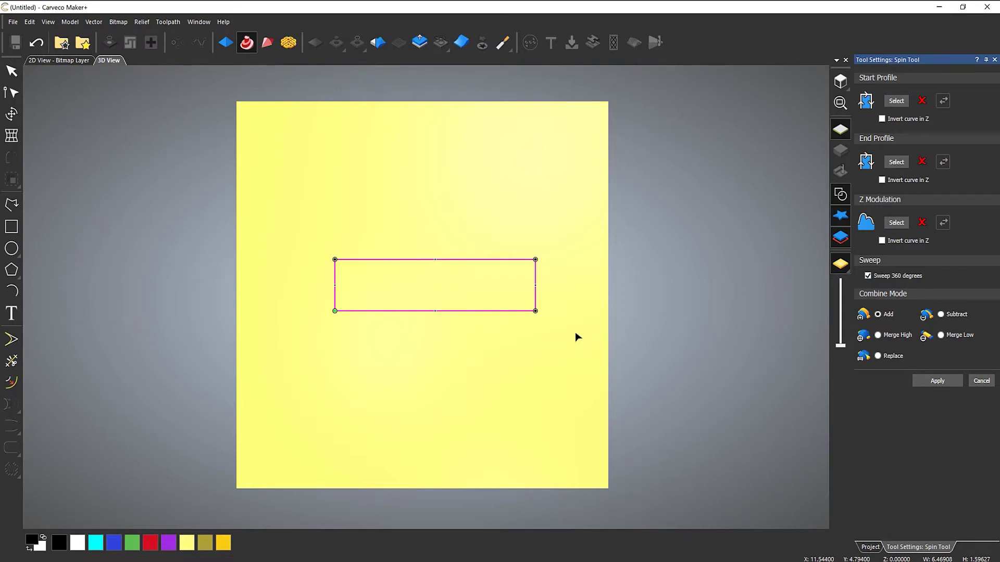
# - Cancel the Spin Tool, remove the rectangle's bottom span, and reselect the open three-sided vector
pyautogui.click(980, 380)
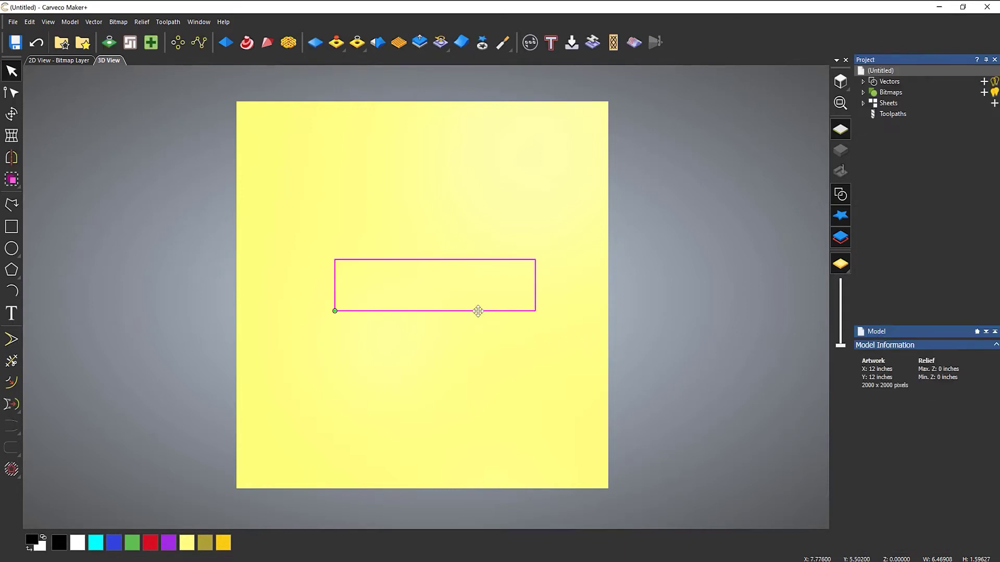
pyautogui.click(457, 309)
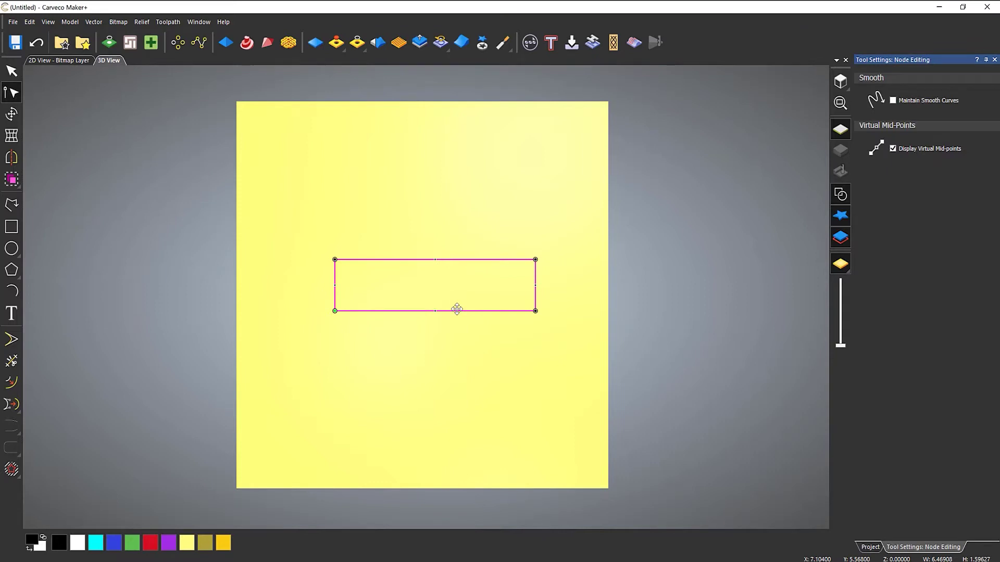
pyautogui.rightClick(355, 313)
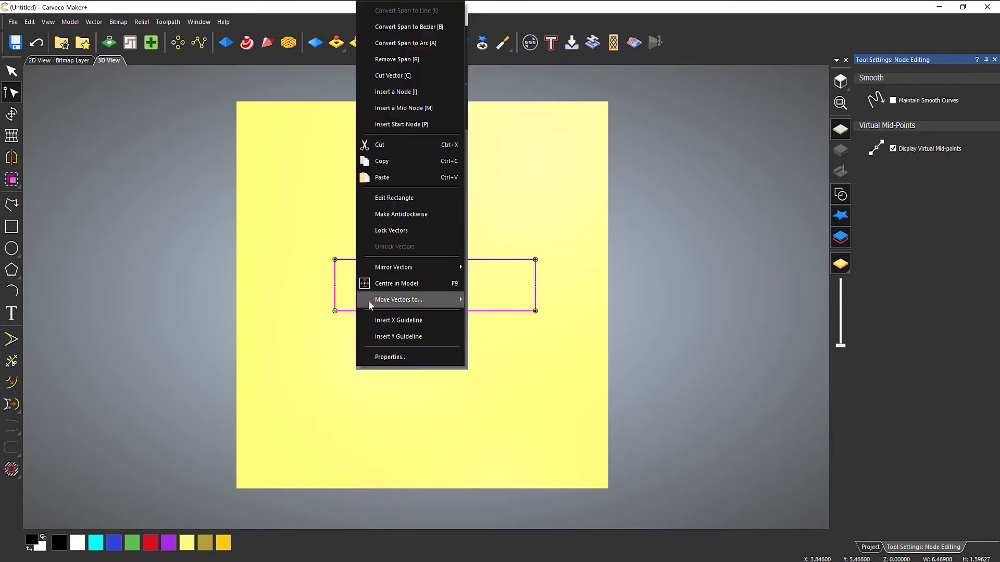
pyautogui.click(397, 59)
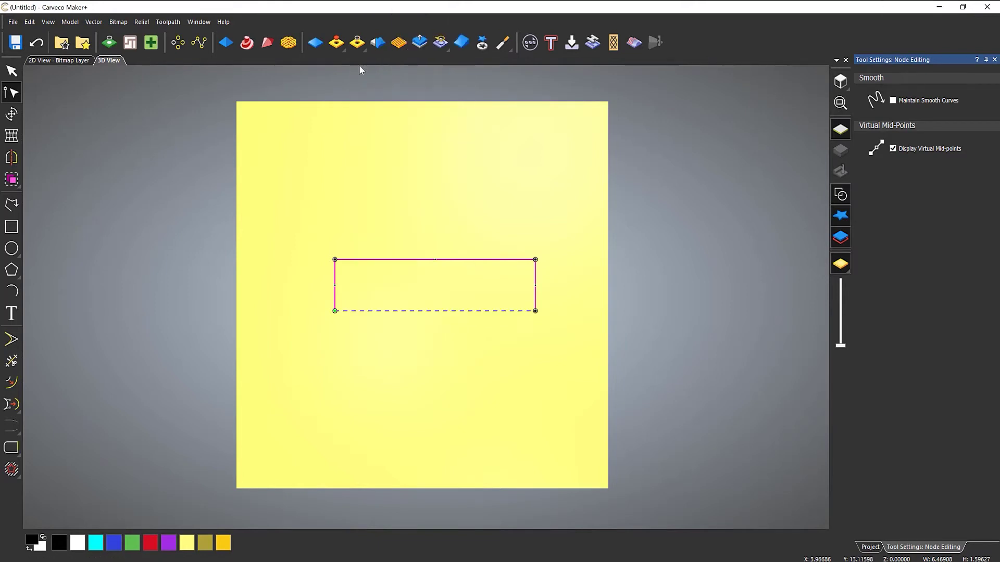
pyautogui.click(597, 318)
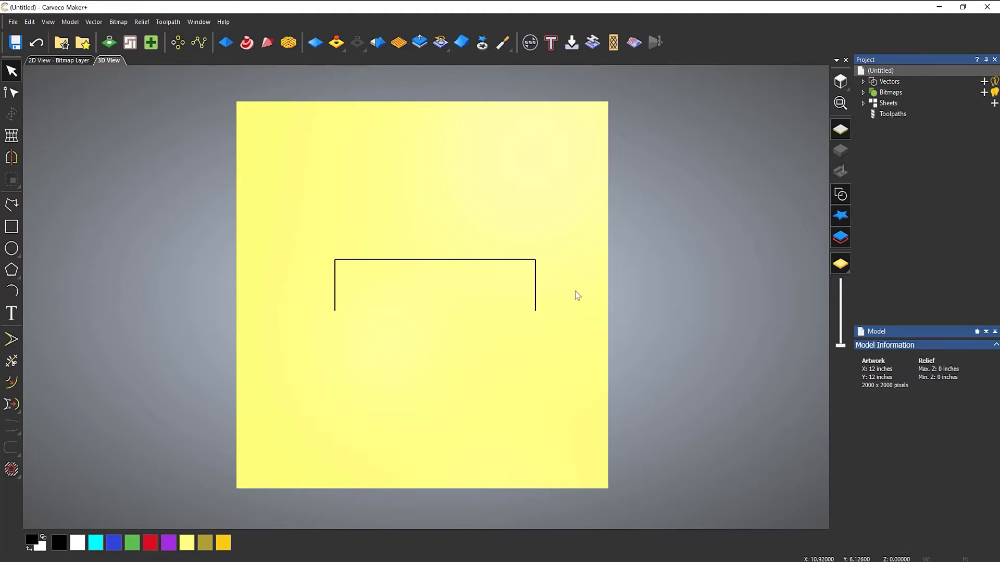
pyautogui.click(466, 260)
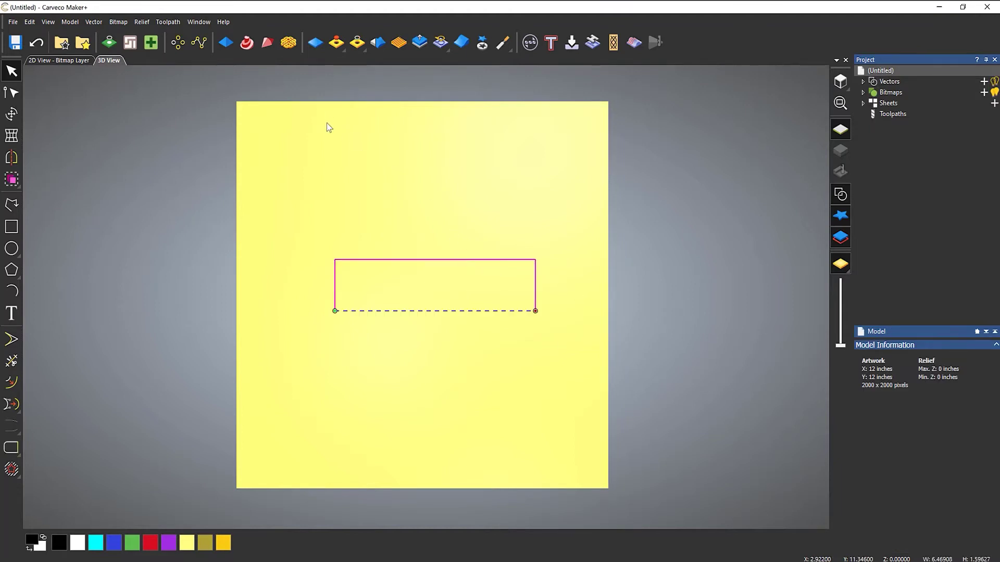
# - Spin the open profile 360° in Add mode, dragging its left corner node until the cylinder fits
pyautogui.click(247, 43)
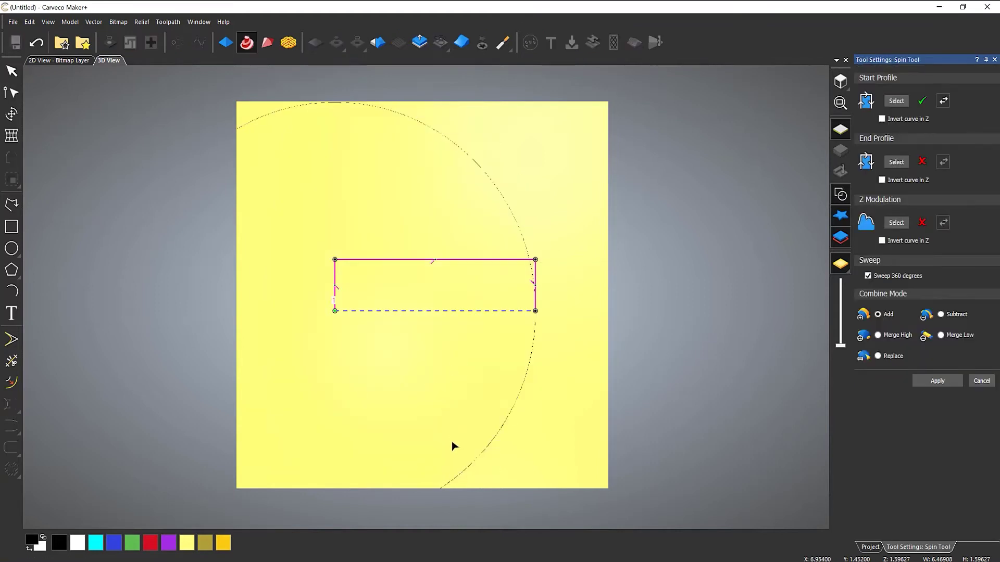
pyautogui.moveTo(453, 446); pyautogui.dragTo(569, 329)
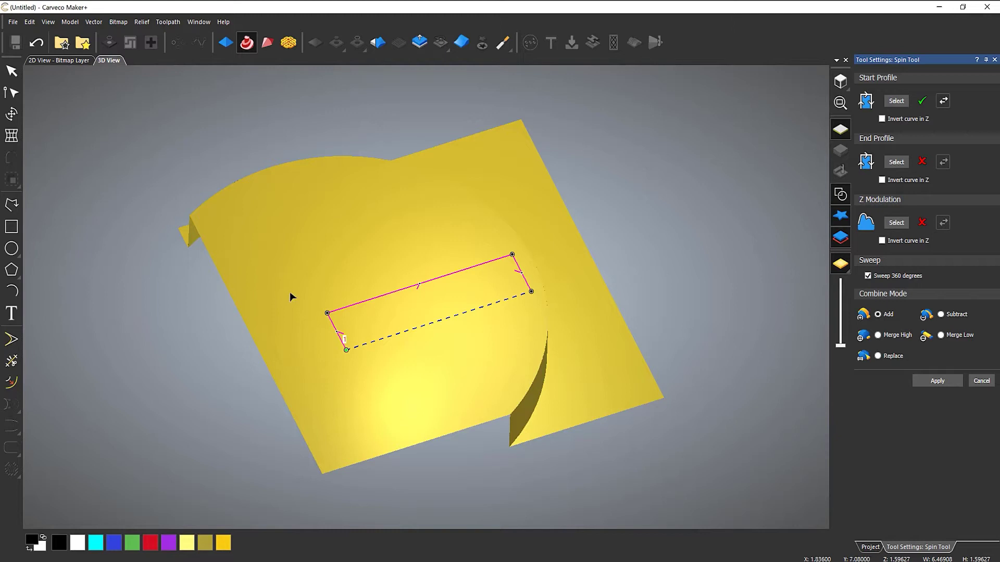
pyautogui.moveTo(290, 294); pyautogui.dragTo(385, 377)
pyautogui.moveTo(327, 314); pyautogui.dragTo(401, 295)
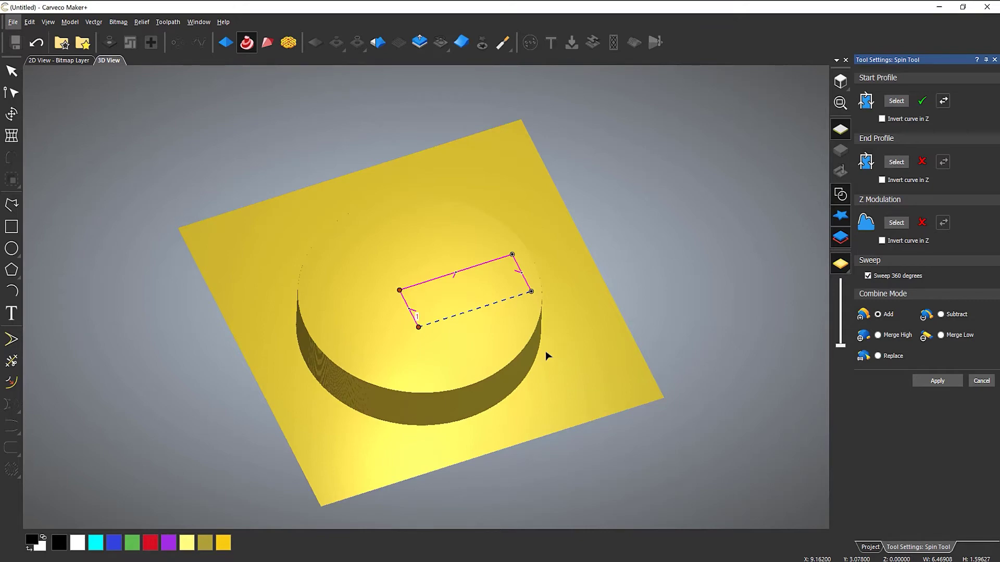
pyautogui.scroll(2, 475, 290)
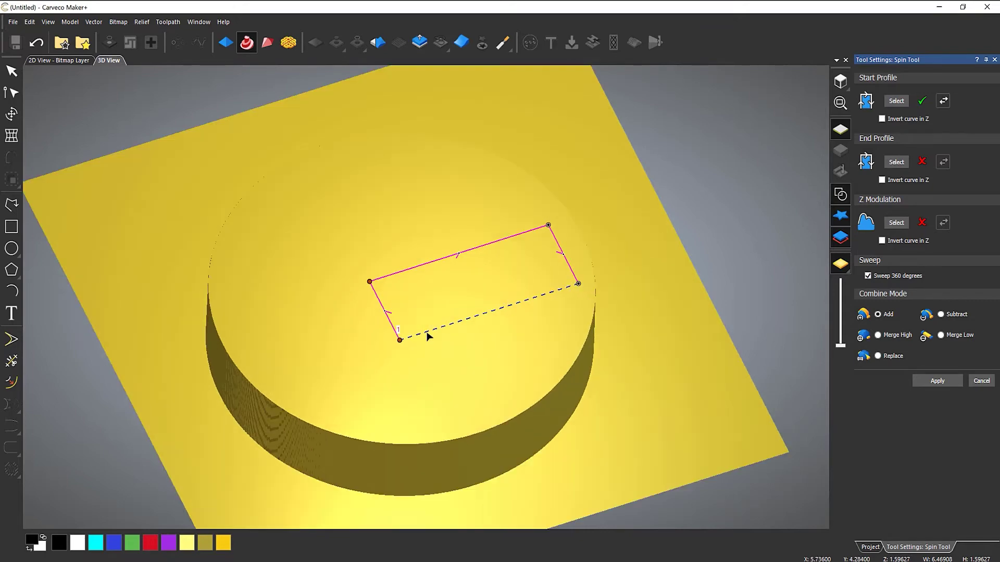
pyautogui.moveTo(427, 336)
pyautogui.mouseDown()
pyautogui.moveTo(406, 185)
pyautogui.moveTo(433, 315)
pyautogui.moveTo(418, 324)
pyautogui.mouseUp()
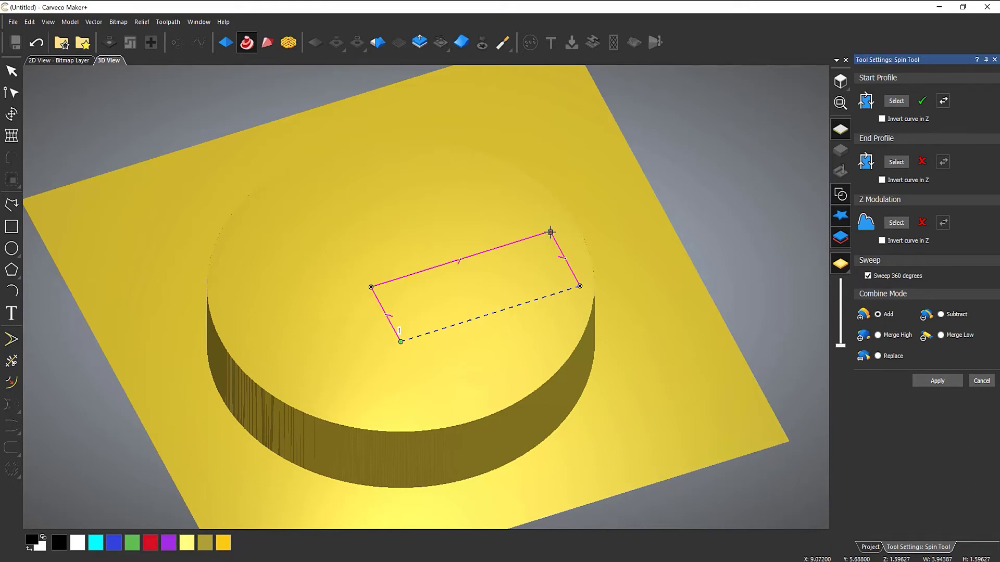
# - Slope the top-right node and make the top span a Bezier, trying Invert curve in Z then reverting
pyautogui.moveTo(550, 232); pyautogui.dragTo(525, 267)
pyautogui.press('b')
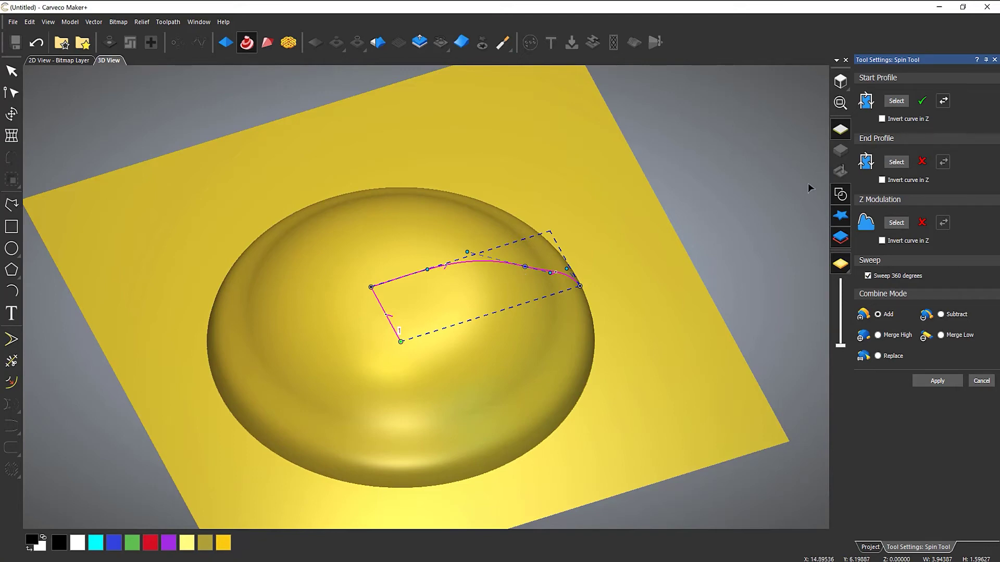
pyautogui.click(882, 119)
pyautogui.moveTo(486, 335); pyautogui.dragTo(444, 378)
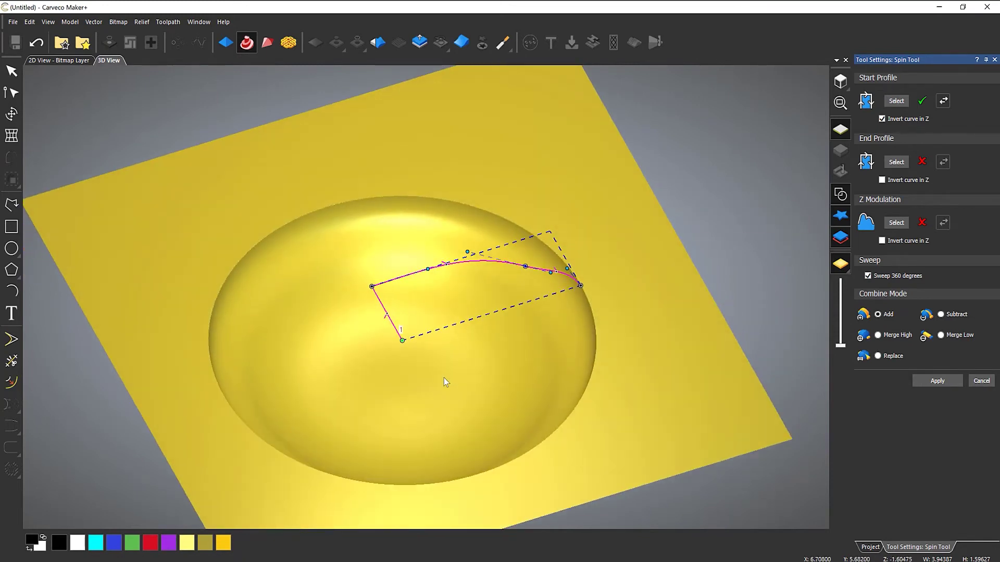
pyautogui.click(881, 118)
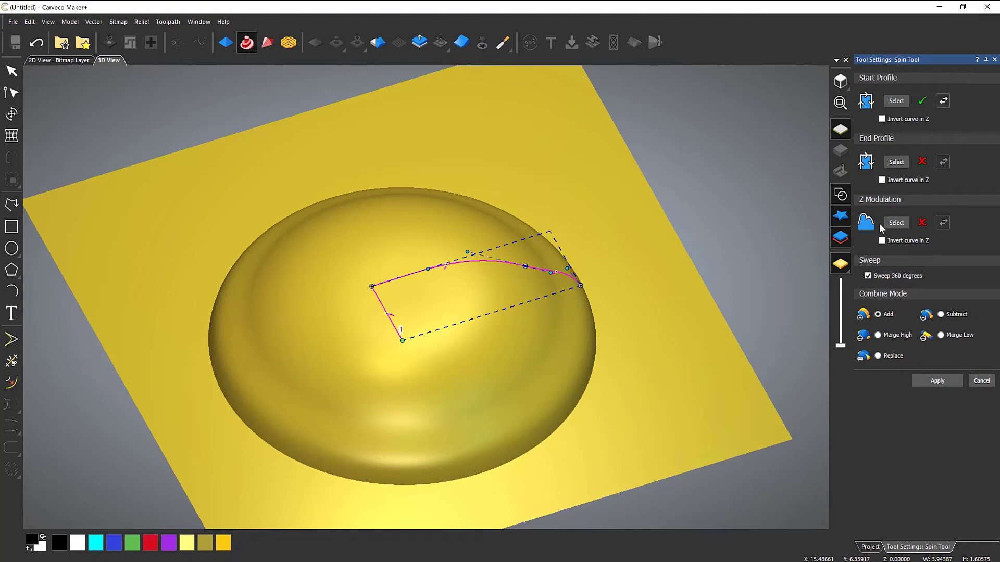
# - Cancel the spin and draw a six-point smooth wavy polyline rising from the model's left edge
pyautogui.click(979, 381)
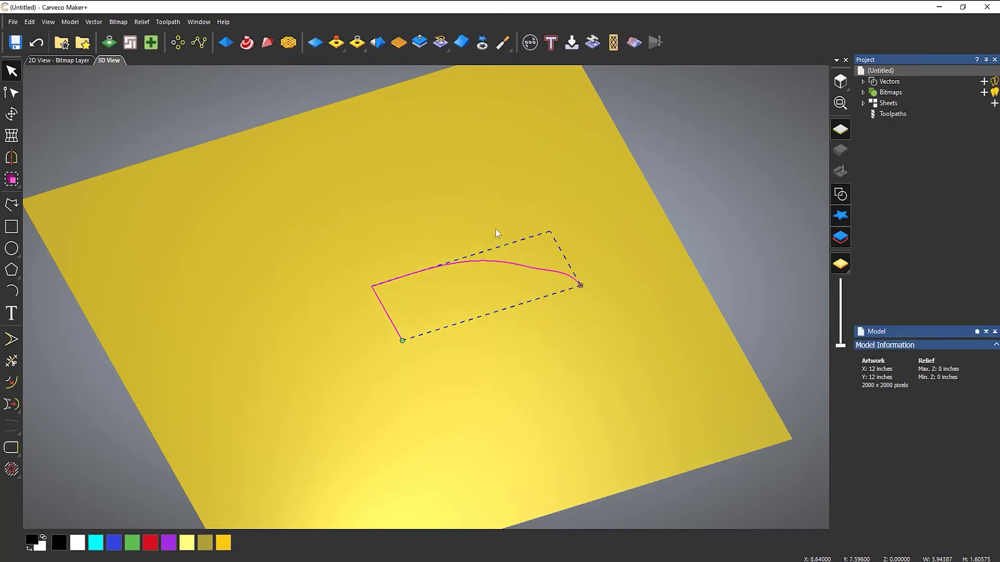
pyautogui.click(12, 205)
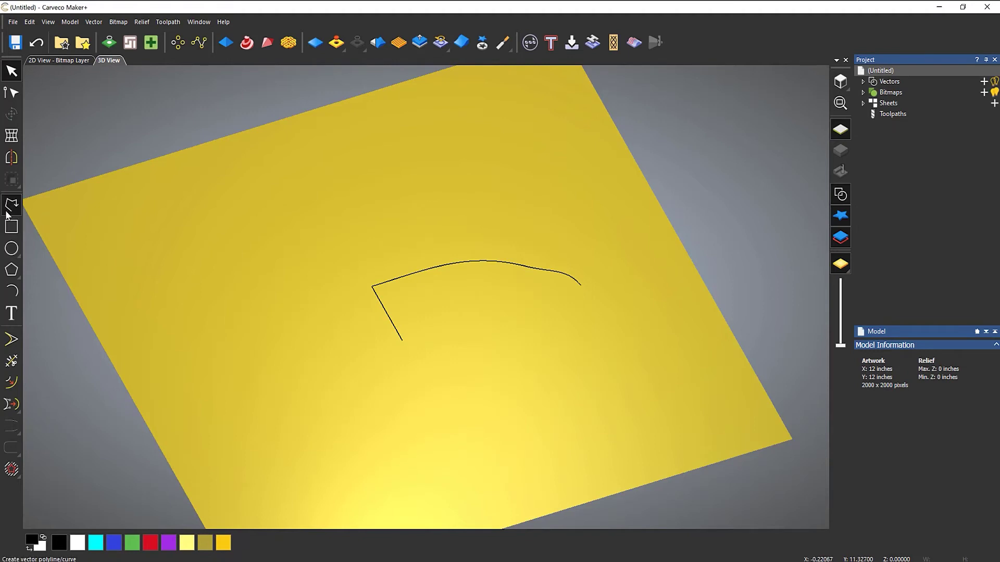
pyautogui.click(84, 275)
pyautogui.click(156, 218)
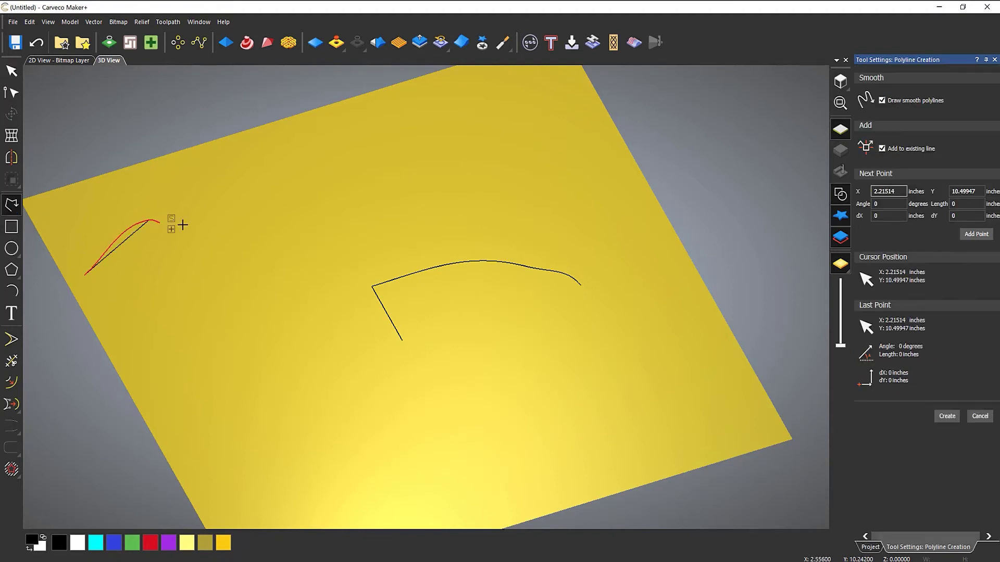
pyautogui.click(214, 227)
pyautogui.click(260, 179)
pyautogui.click(308, 196)
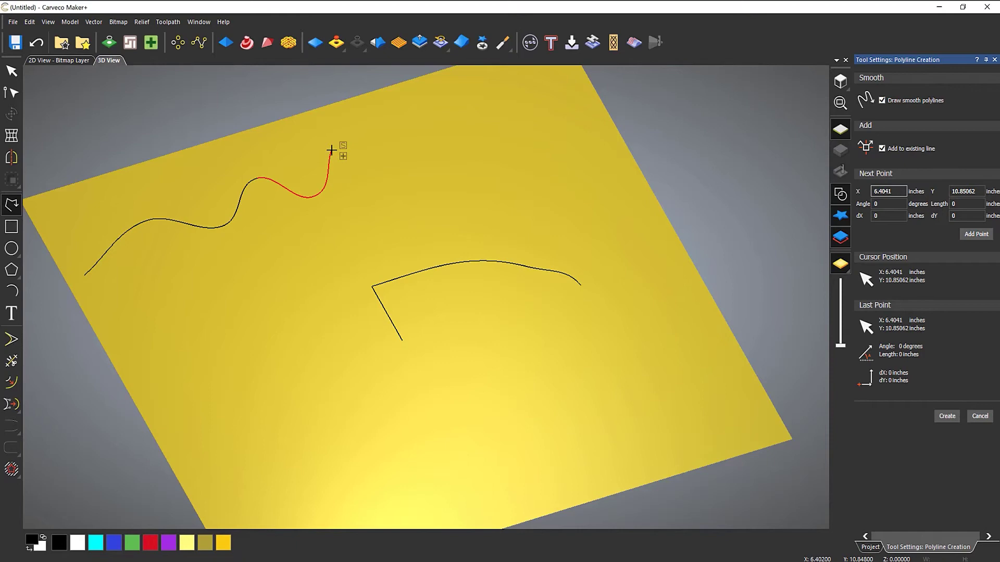
pyautogui.click(333, 149)
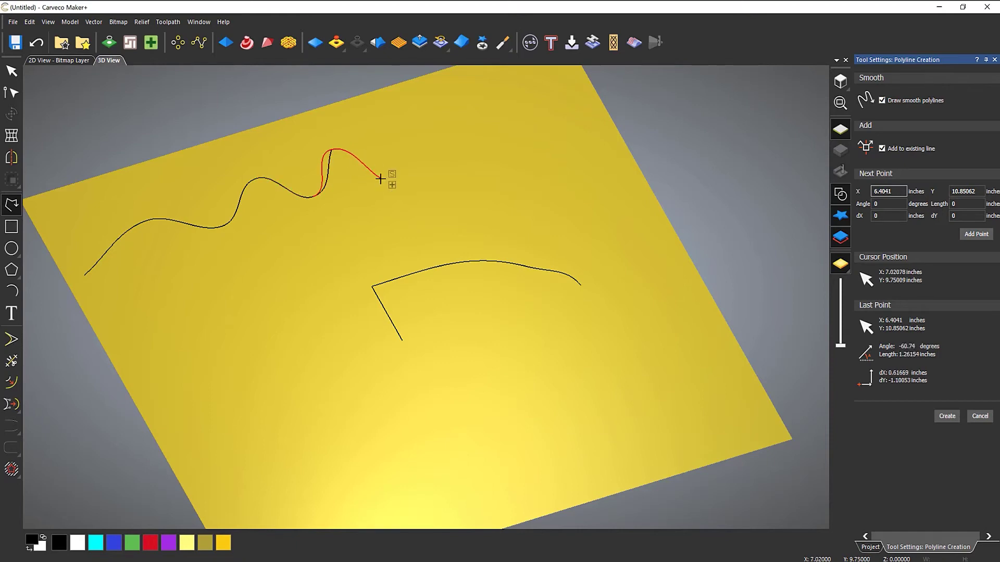
pyautogui.rightClick(485, 116)
# - Draw a three-point smooth arched polyline near the top edge of the model
pyautogui.click(463, 108)
pyautogui.click(498, 90)
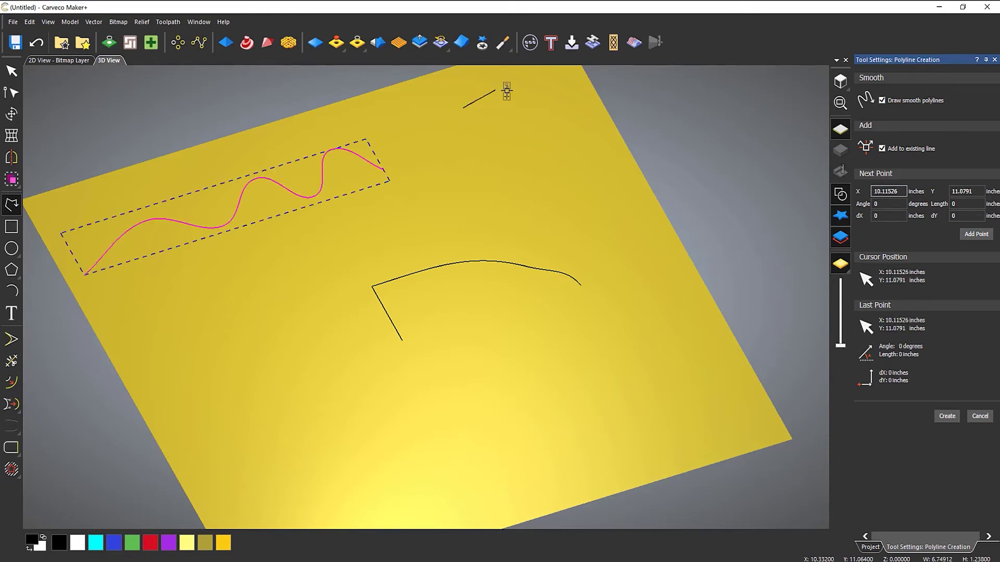
pyautogui.click(534, 102)
pyautogui.rightClick(570, 113)
pyautogui.click(566, 127)
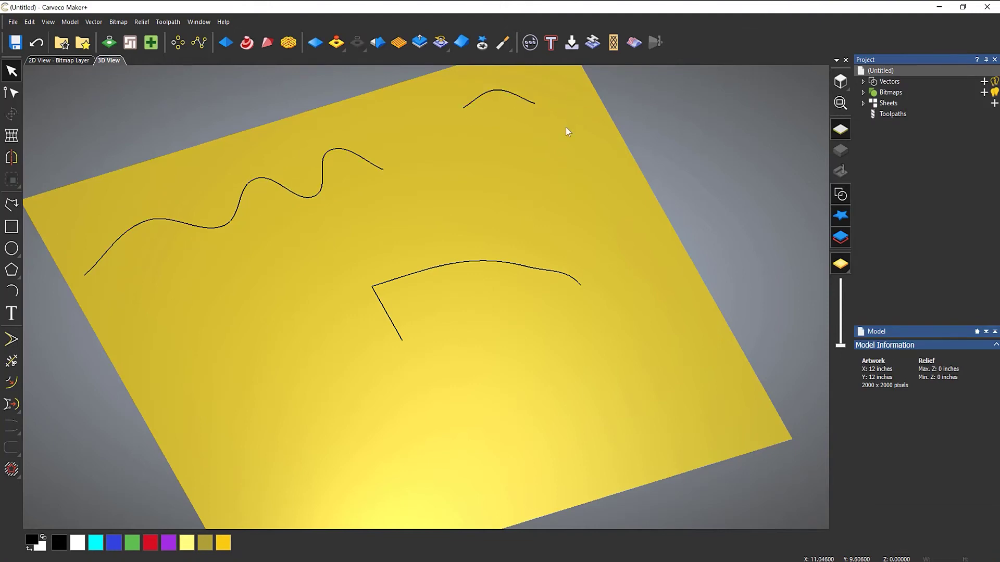
pyautogui.moveTo(521, 156); pyautogui.dragTo(516, 164)
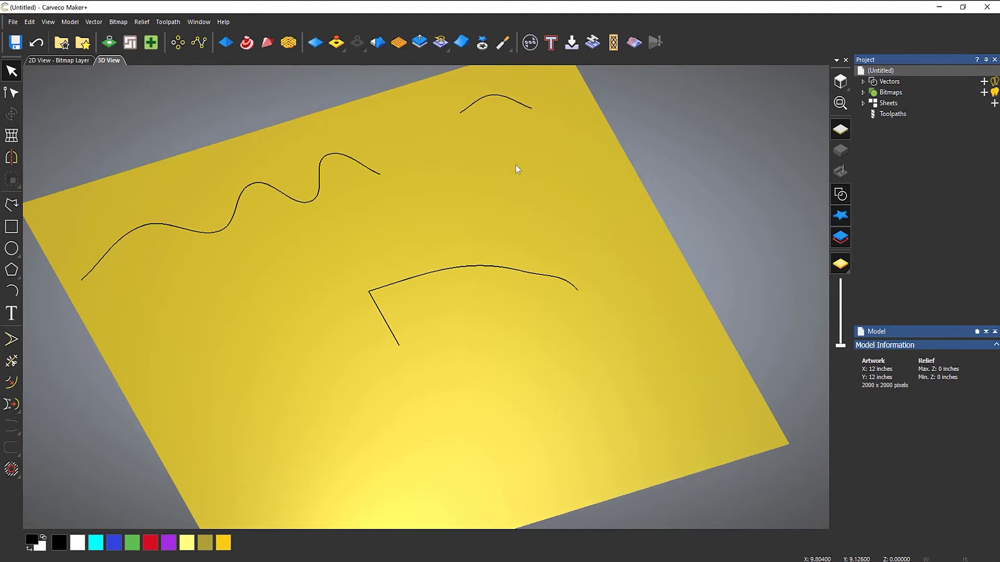
# - Open the Spin Tool with the bent curve as Start Profile and the top arc as End Profile
pyautogui.click(246, 44)
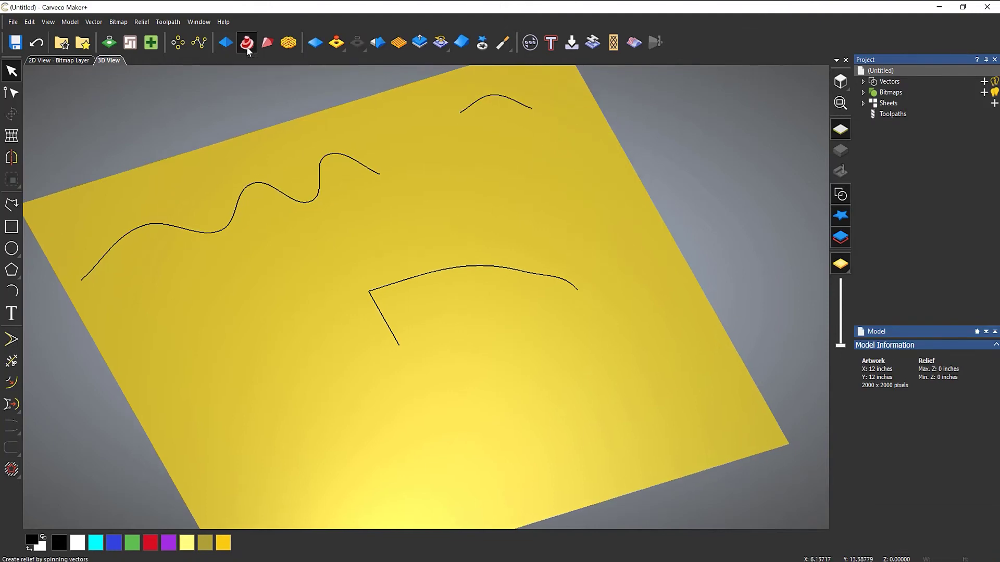
pyautogui.click(452, 276)
pyautogui.click(896, 101)
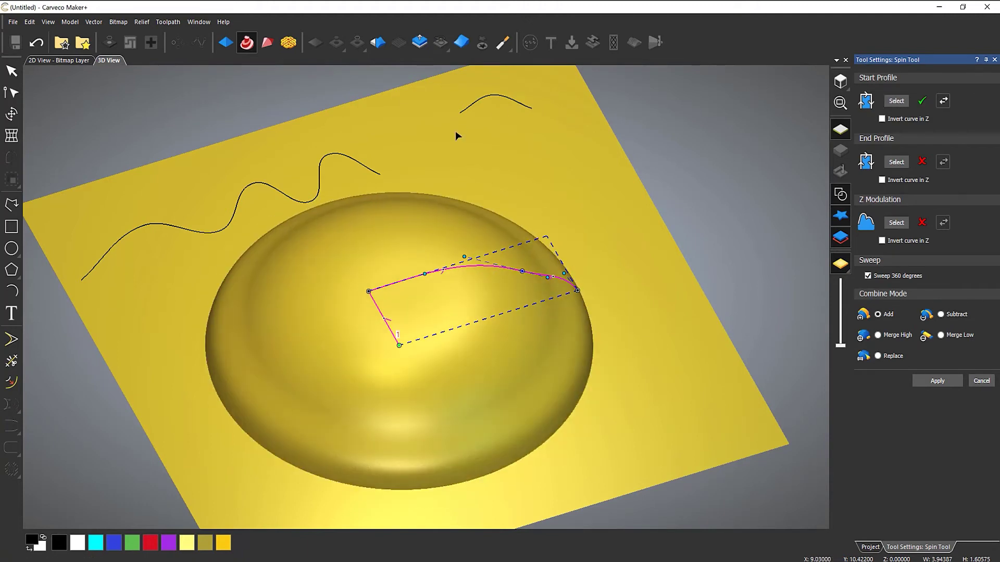
pyautogui.click(470, 105)
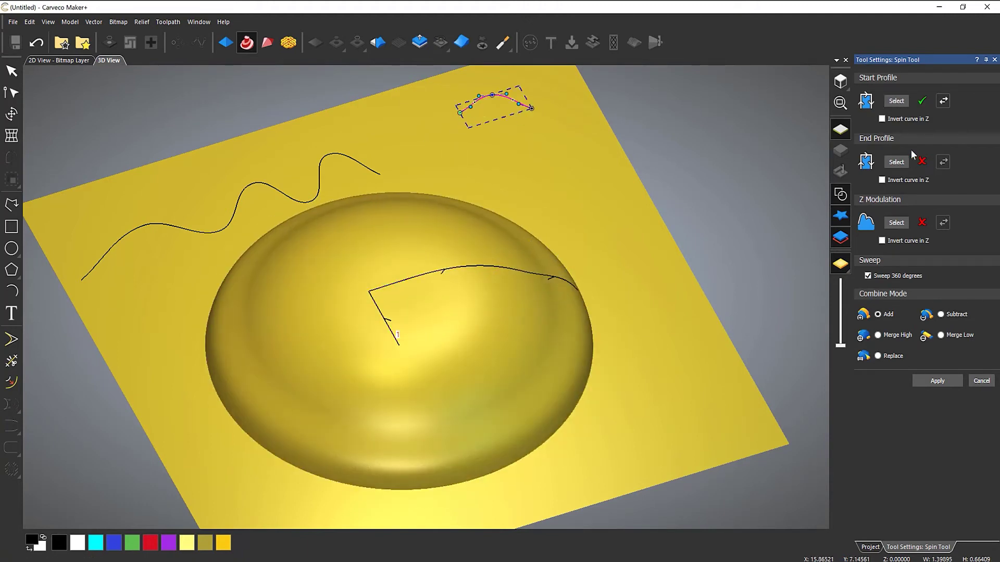
pyautogui.click(896, 162)
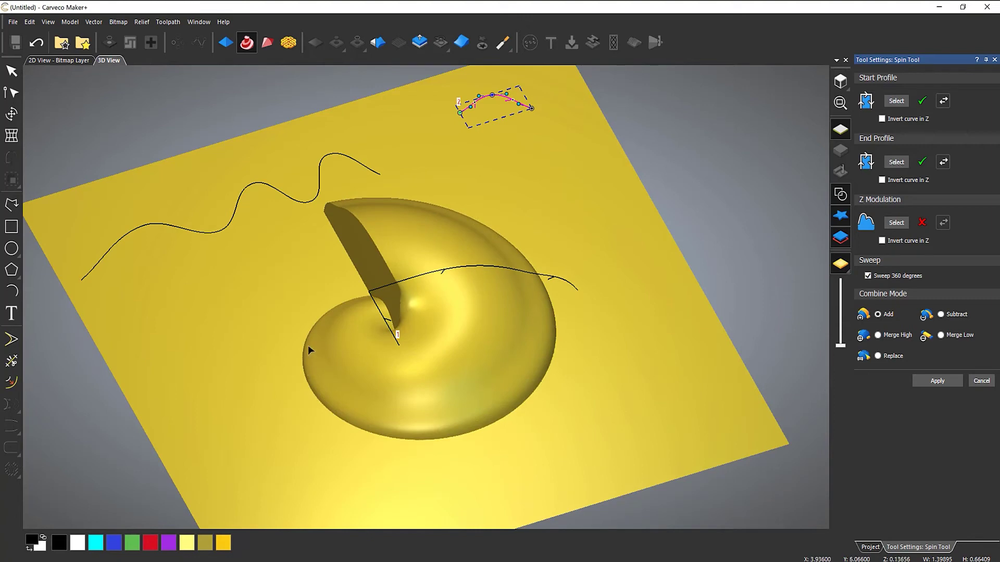
# - Reverse the end profile's direction to form the swirled shell relief, orbiting to inspect it
pyautogui.moveTo(355, 342); pyautogui.dragTo(420, 360)
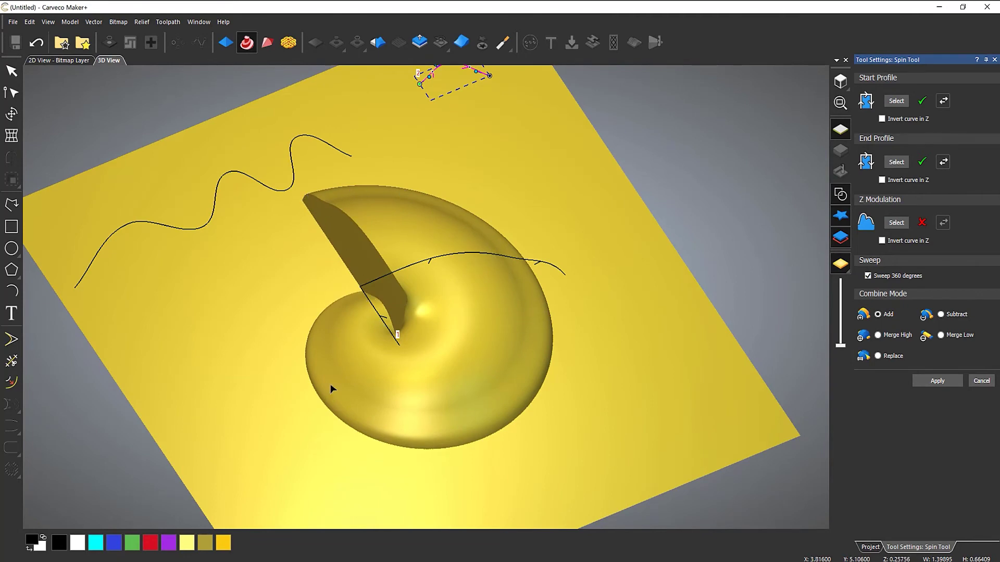
pyautogui.moveTo(377, 295); pyautogui.dragTo(446, 307)
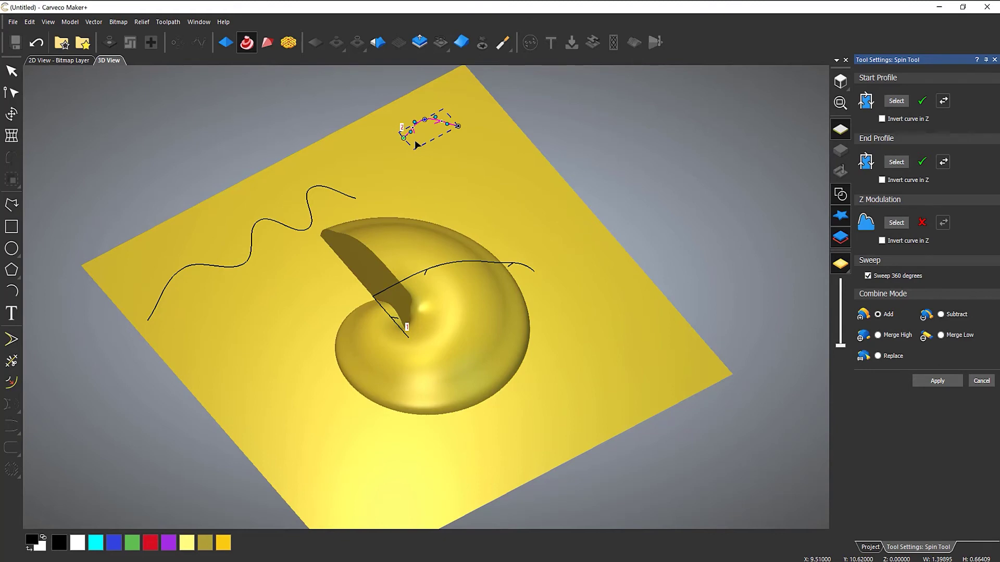
pyautogui.click(943, 165)
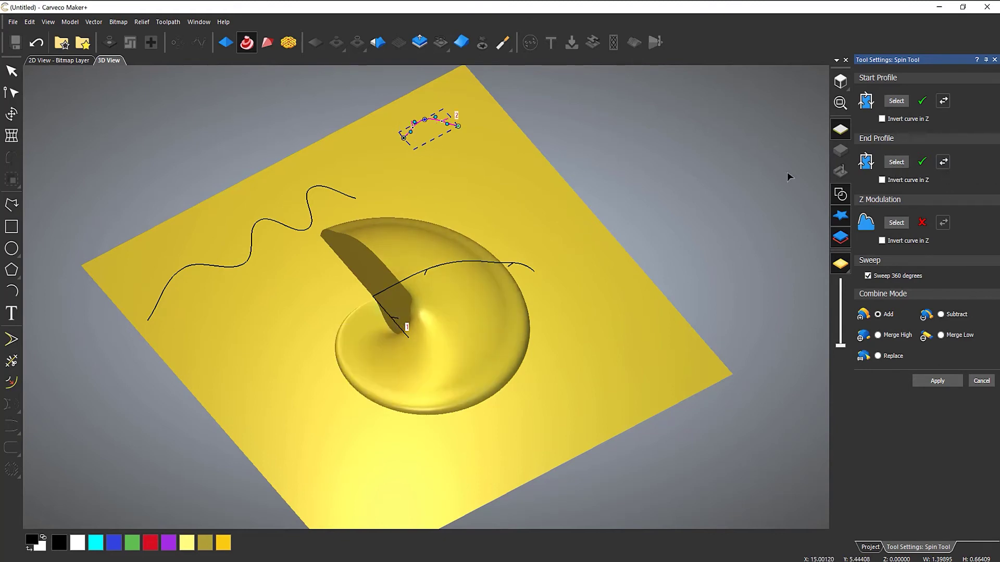
pyautogui.moveTo(402, 301); pyautogui.dragTo(454, 321)
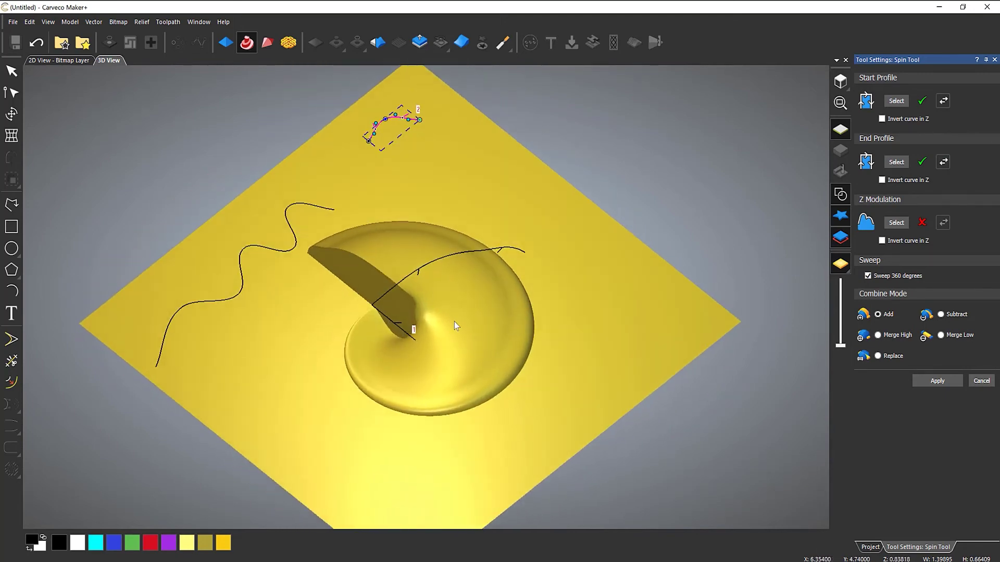
pyautogui.click(703, 267)
# - Discard the shell preview, respin the bent curve, and set the wavy curve as Z Modulation
pyautogui.click(981, 382)
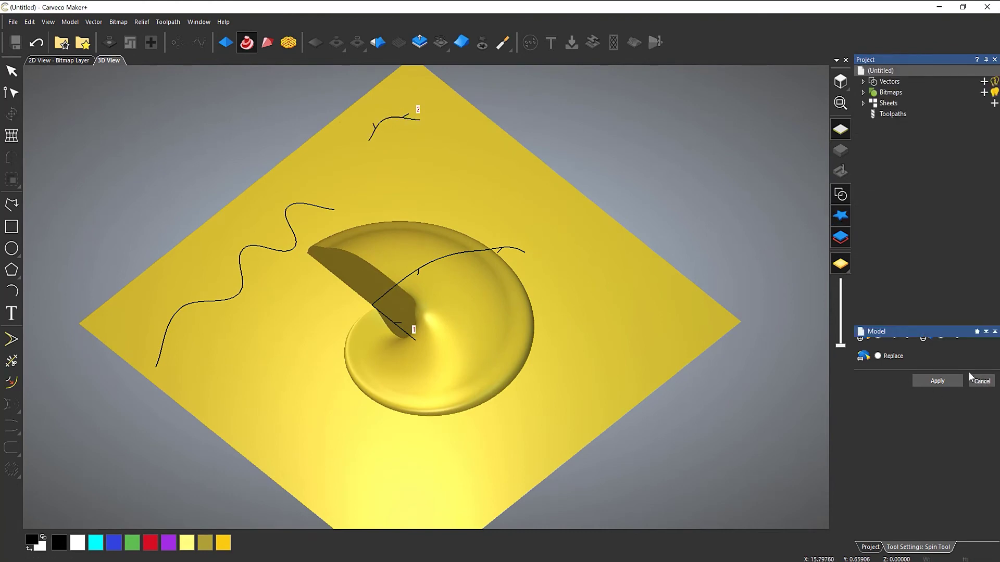
pyautogui.click(461, 253)
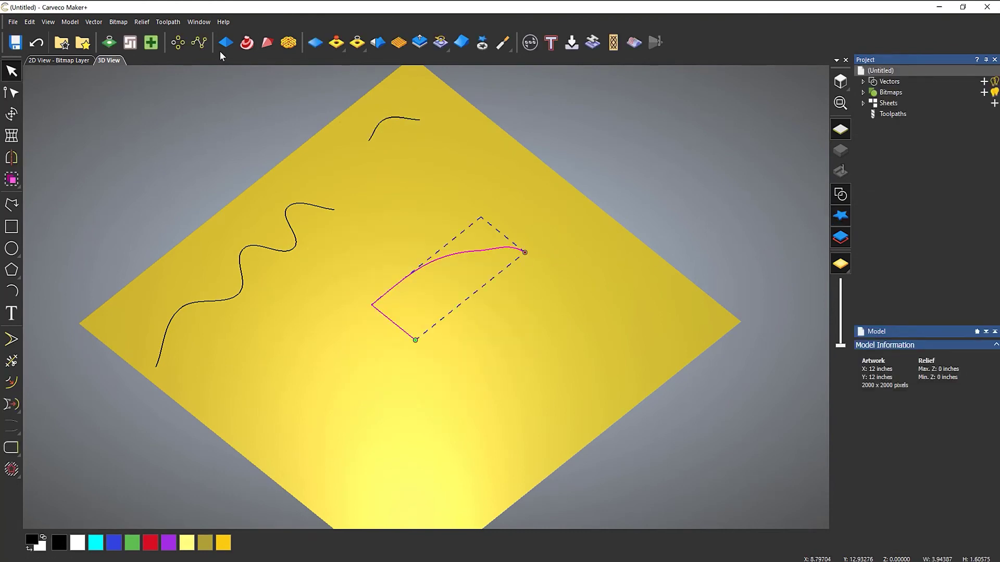
pyautogui.click(247, 42)
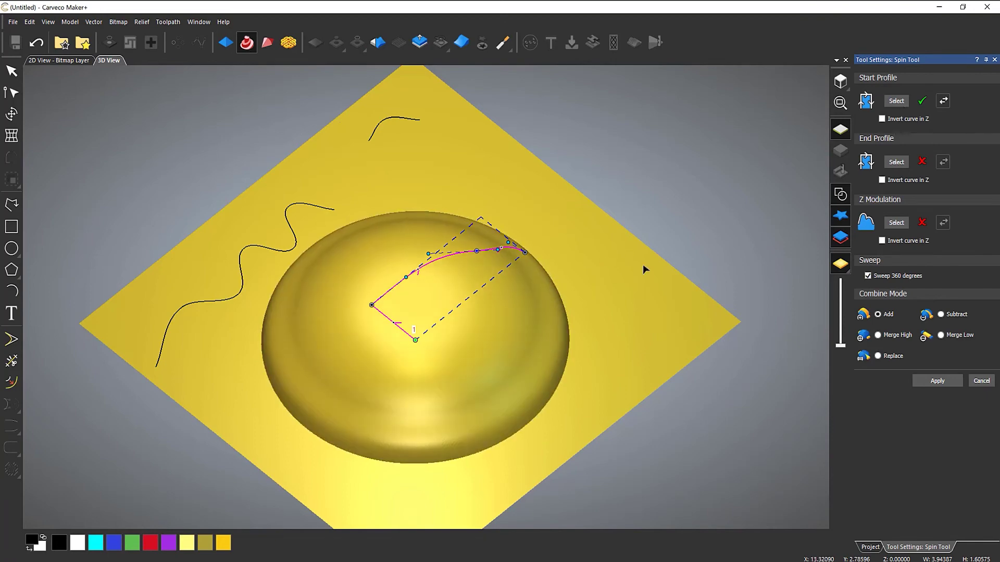
pyautogui.moveTo(643, 264); pyautogui.dragTo(458, 336)
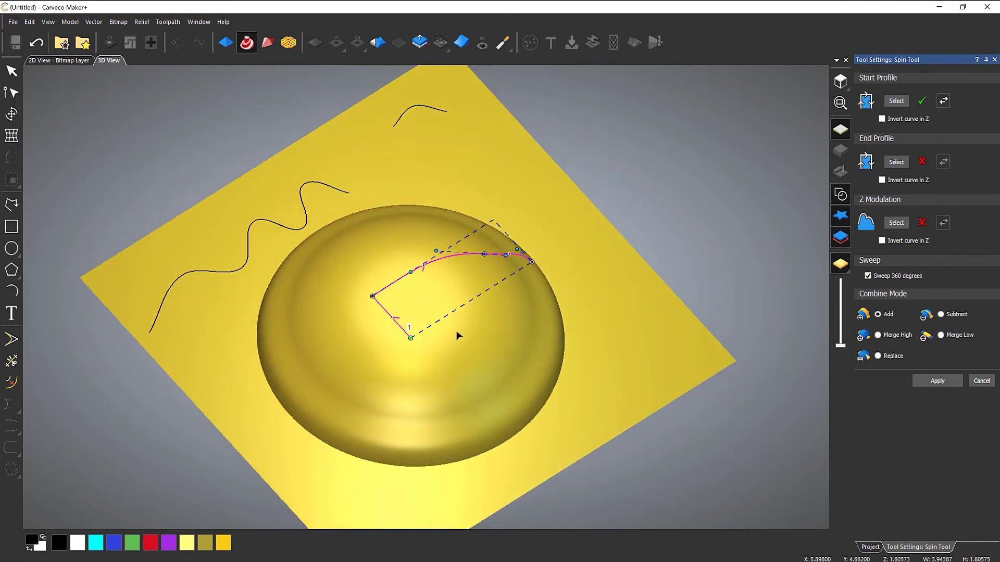
pyautogui.click(295, 235)
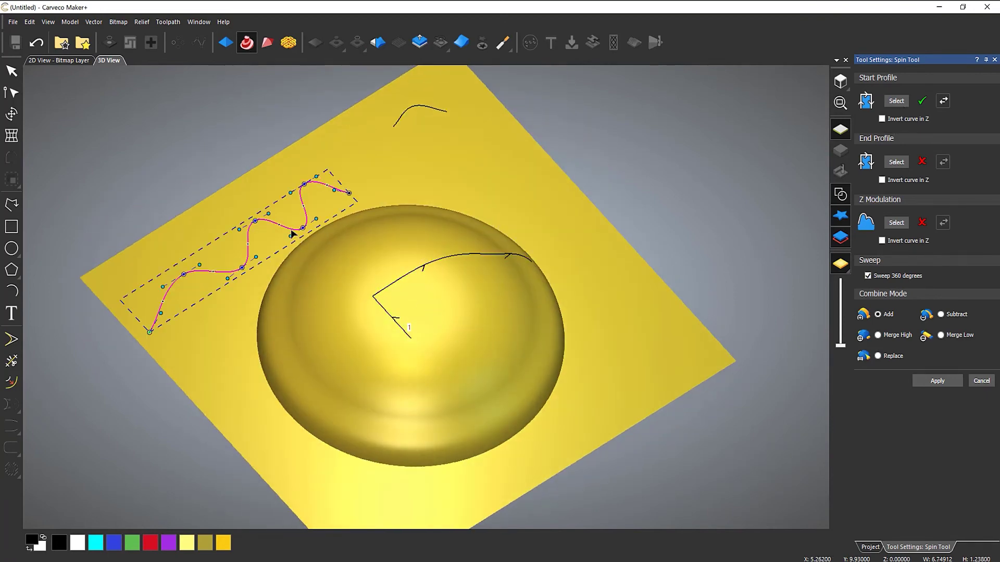
pyautogui.click(895, 223)
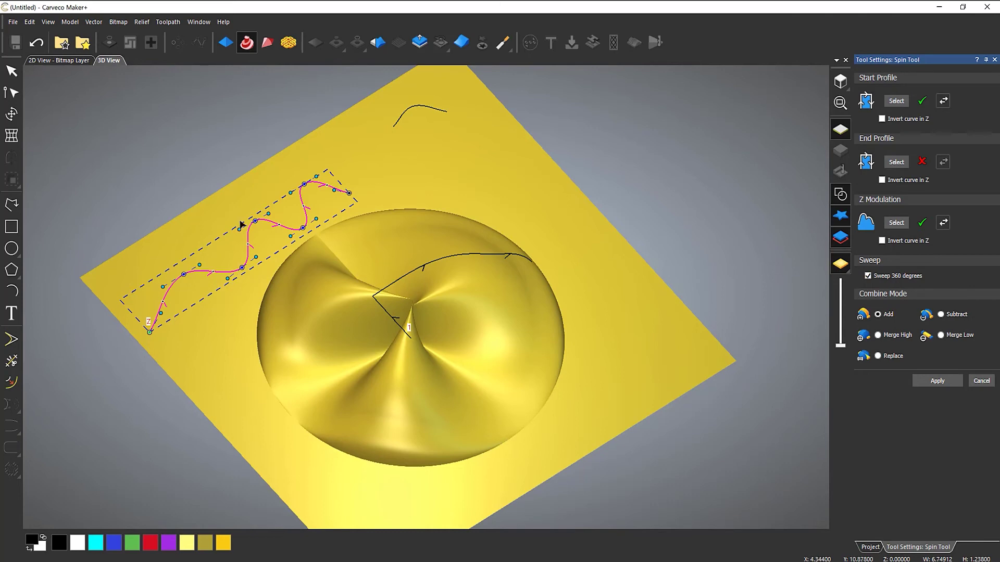
pyautogui.moveTo(393, 395)
pyautogui.mouseDown()
pyautogui.moveTo(595, 502)
pyautogui.moveTo(536, 342)
pyautogui.moveTo(601, 229)
pyautogui.moveTo(654, 191)
pyautogui.moveTo(567, 320)
pyautogui.moveTo(342, 416)
pyautogui.moveTo(349, 381)
pyautogui.moveTo(416, 398)
pyautogui.moveTo(379, 364)
pyautogui.moveTo(435, 321)
pyautogui.mouseUp()
pyautogui.scroll(2, 379, 364)
pyautogui.scroll(-1, 504, 334)
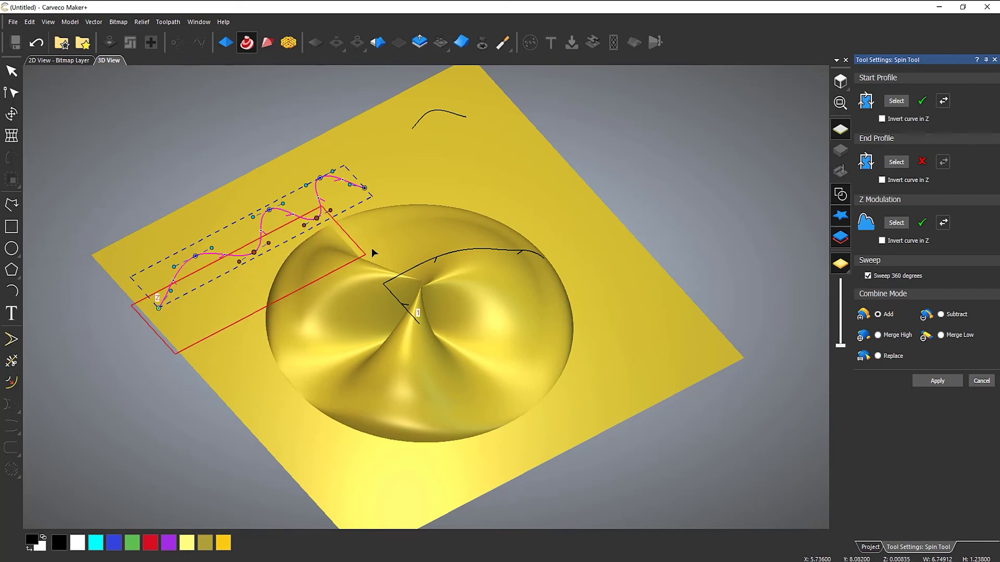
# - Flatten the wavy curve by its bounding-box corner, then adjust four of its nodes including start and end
pyautogui.moveTo(365, 187)
pyautogui.mouseDown()
pyautogui.moveTo(355, 176)
pyautogui.moveTo(327, 194)
pyautogui.moveTo(351, 178)
pyautogui.moveTo(320, 181)
pyautogui.moveTo(323, 193)
pyautogui.mouseUp()
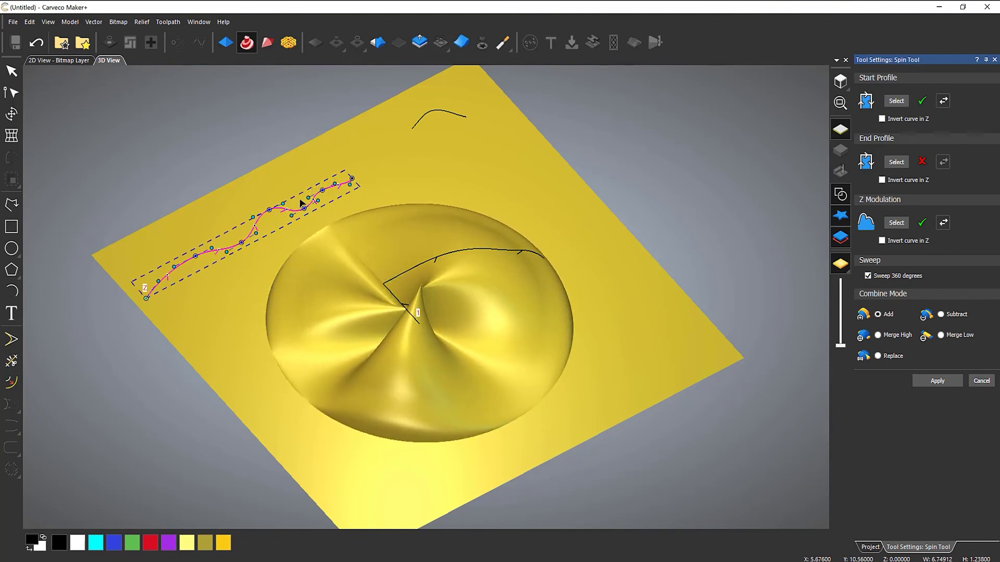
pyautogui.moveTo(270, 209); pyautogui.dragTo(271, 222)
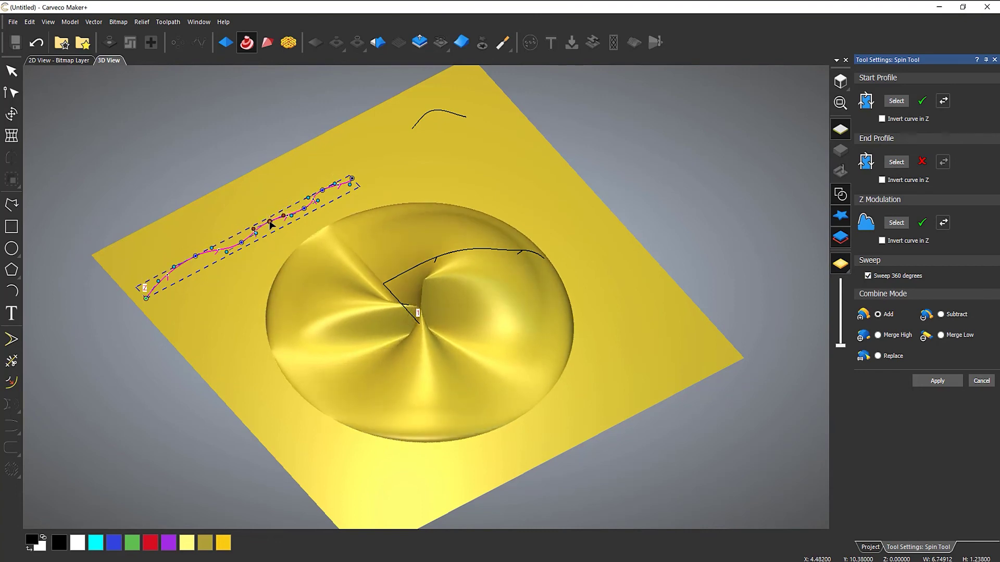
pyautogui.moveTo(195, 255)
pyautogui.mouseDown()
pyautogui.moveTo(198, 266)
pyautogui.moveTo(192, 259)
pyautogui.mouseUp()
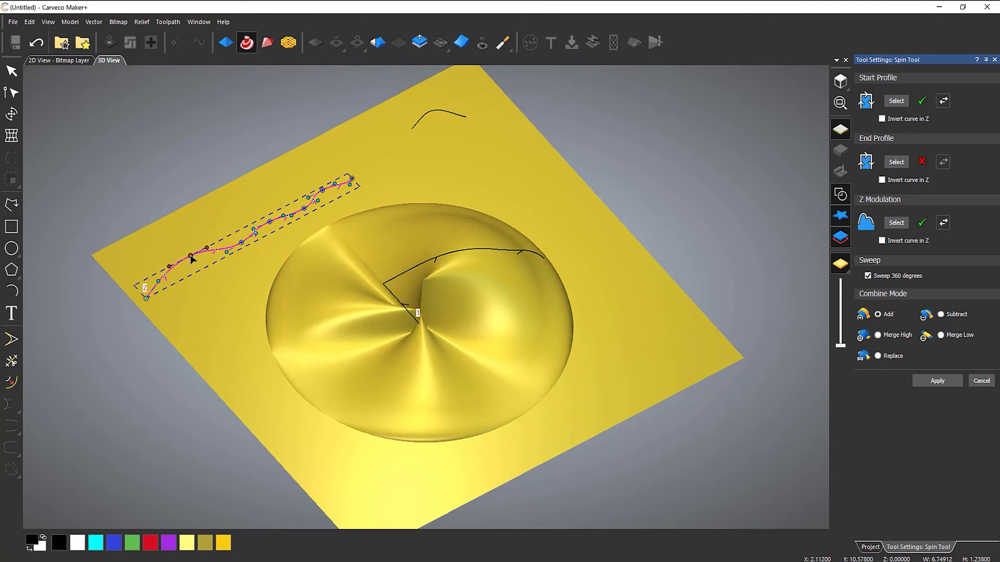
pyautogui.moveTo(351, 177); pyautogui.dragTo(352, 188)
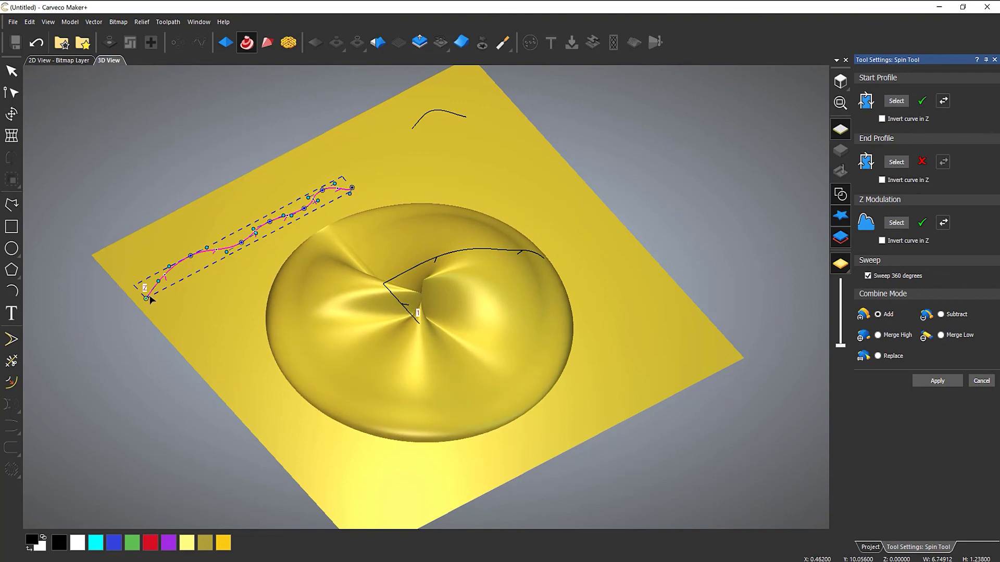
pyautogui.moveTo(146, 296); pyautogui.dragTo(141, 291)
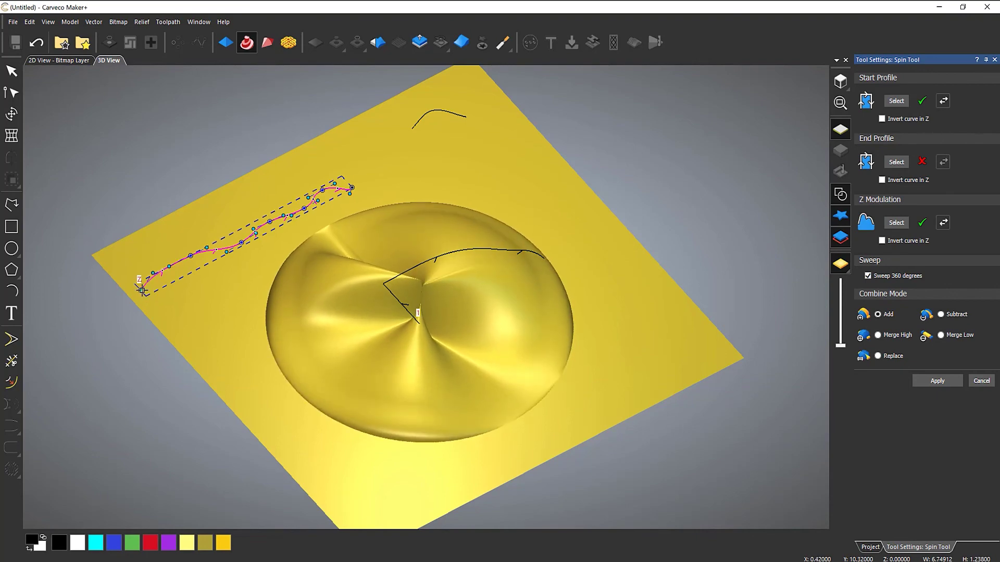
pyautogui.moveTo(486, 379); pyautogui.dragTo(436, 383)
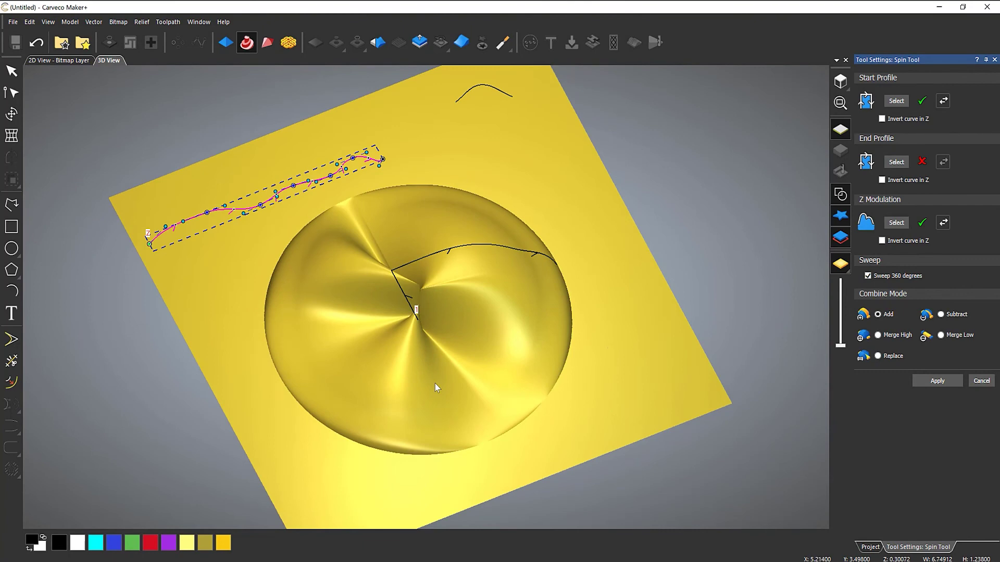